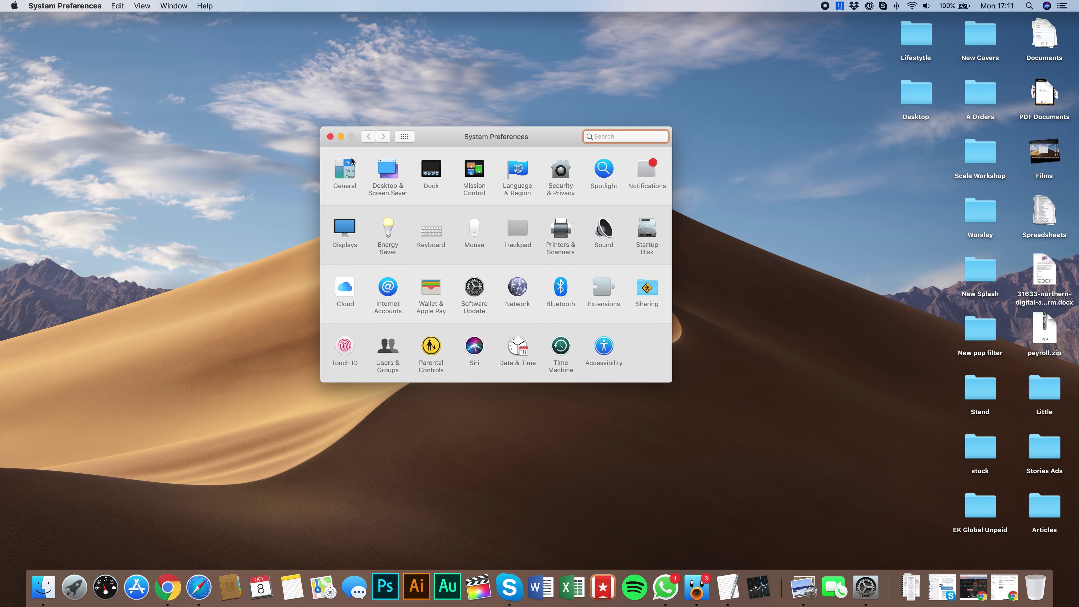
- Turn on Dark Mode, view the New Splash folder window in it, then set a purple accent colour
{"action": "left_click", "coordinate": [348, 175]}
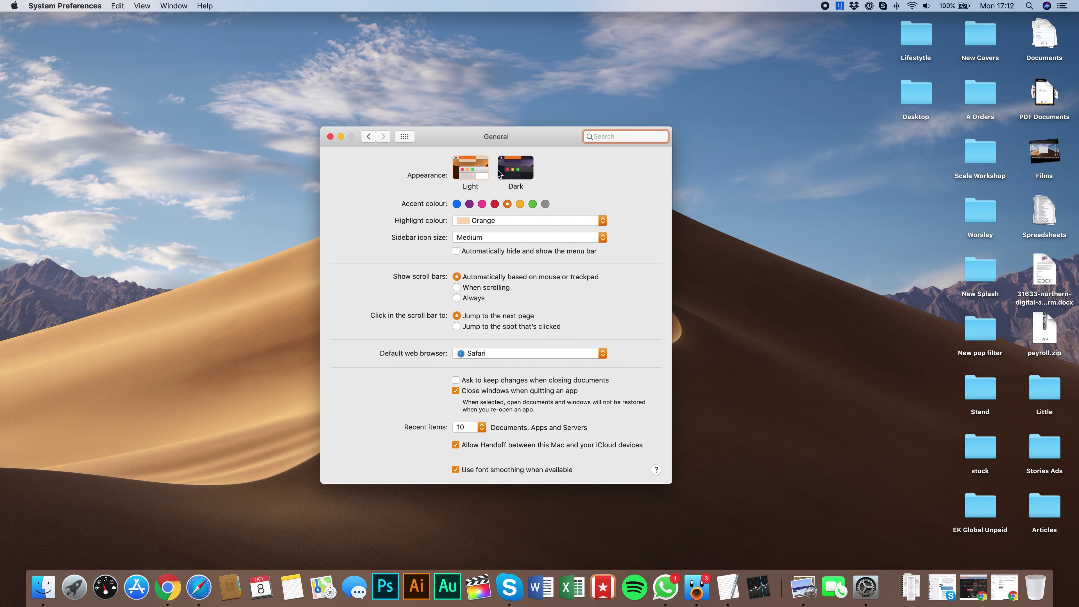
{"action": "left_click", "coordinate": [507, 170]}
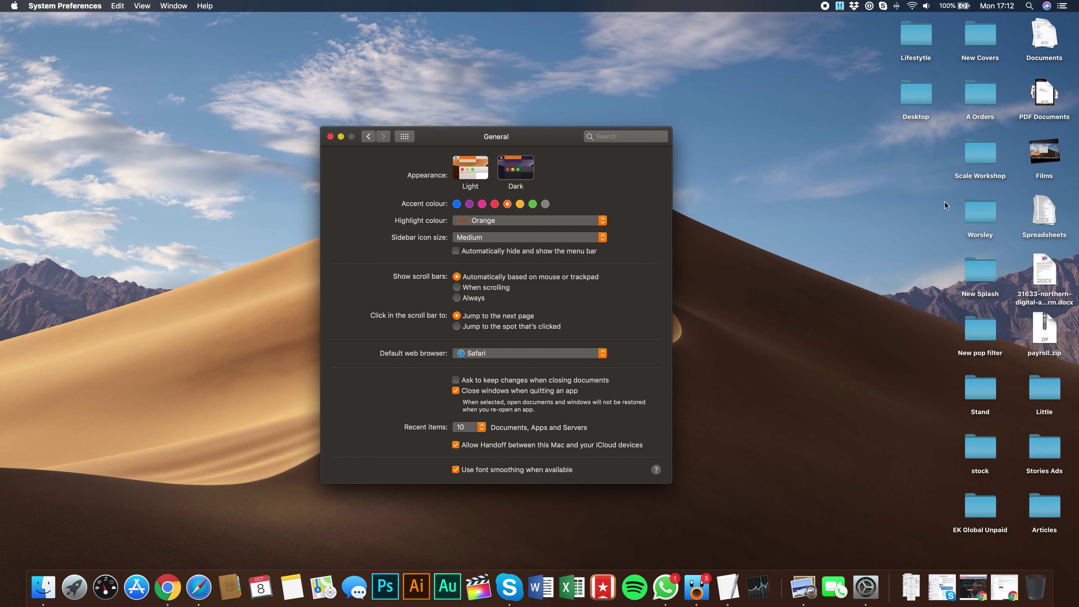
{"action": "left_click", "coordinate": [975, 267]}
{"action": "key", "text": "super+o"}
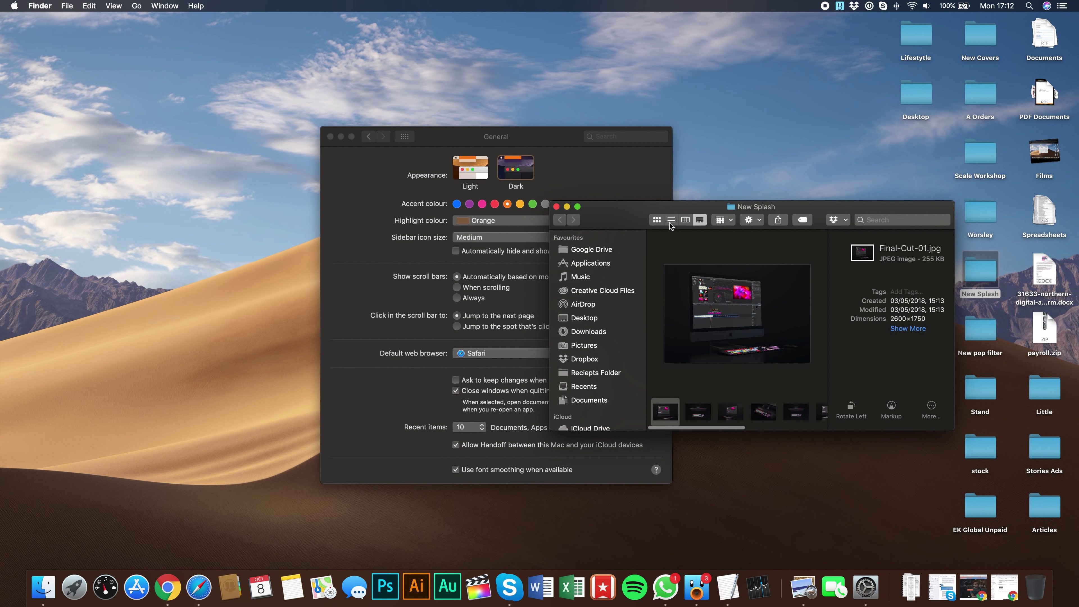
{"action": "left_click_drag", "start_coordinate": [567, 210], "coordinate": [603, 200]}
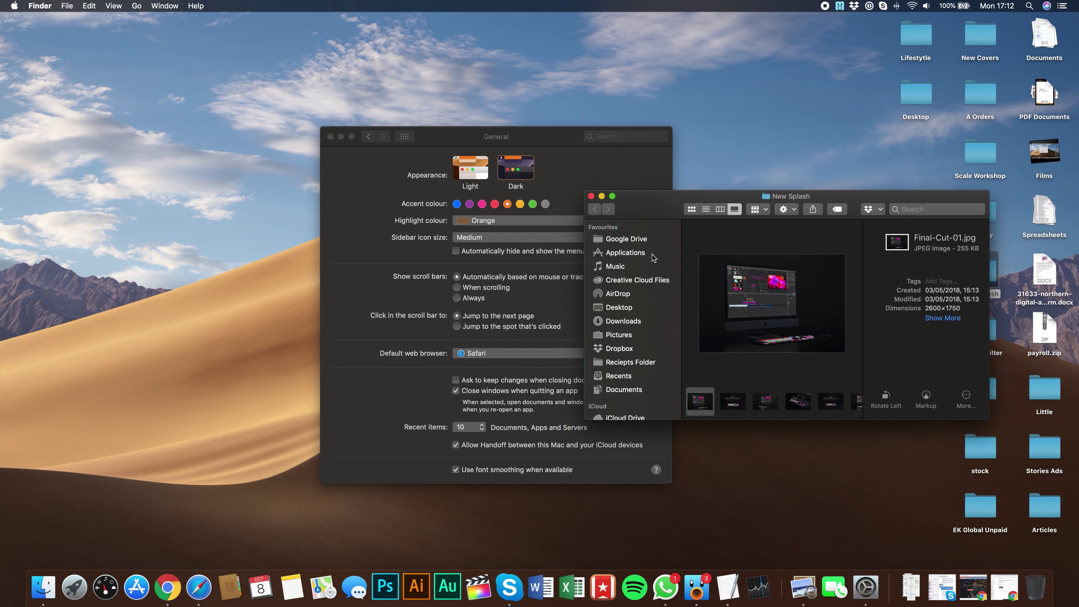
{"action": "left_click", "coordinate": [591, 196]}
{"action": "left_click", "coordinate": [469, 204]}
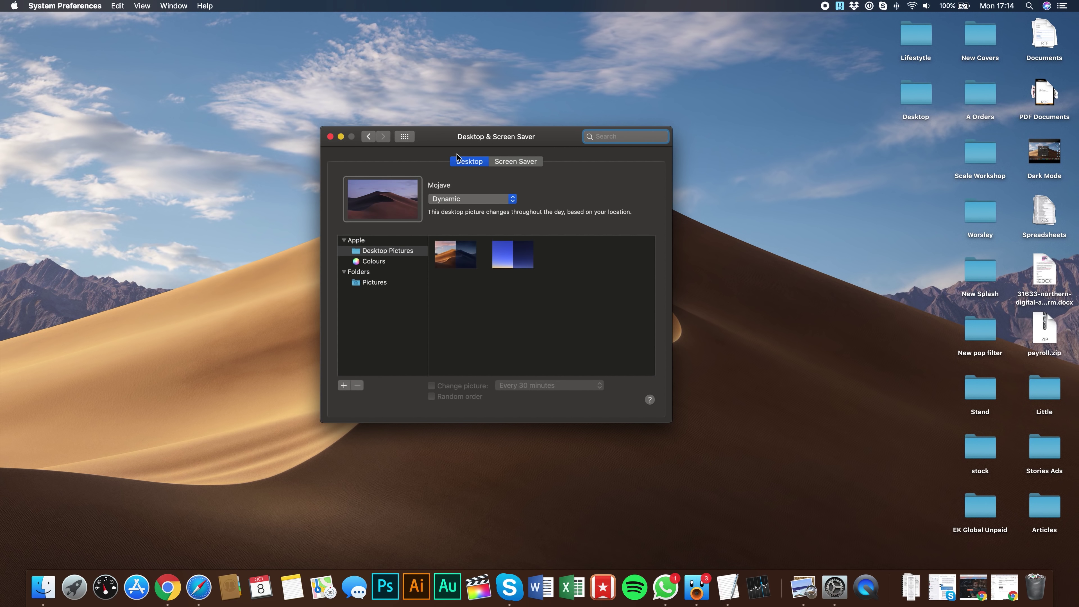
- Select the Mojave wallpaper, try Light (Still) and Dark (Still), then return it to Dynamic
{"action": "left_click_drag", "start_coordinate": [452, 137], "coordinate": [878, 241]}
{"action": "left_click", "coordinate": [943, 361]}
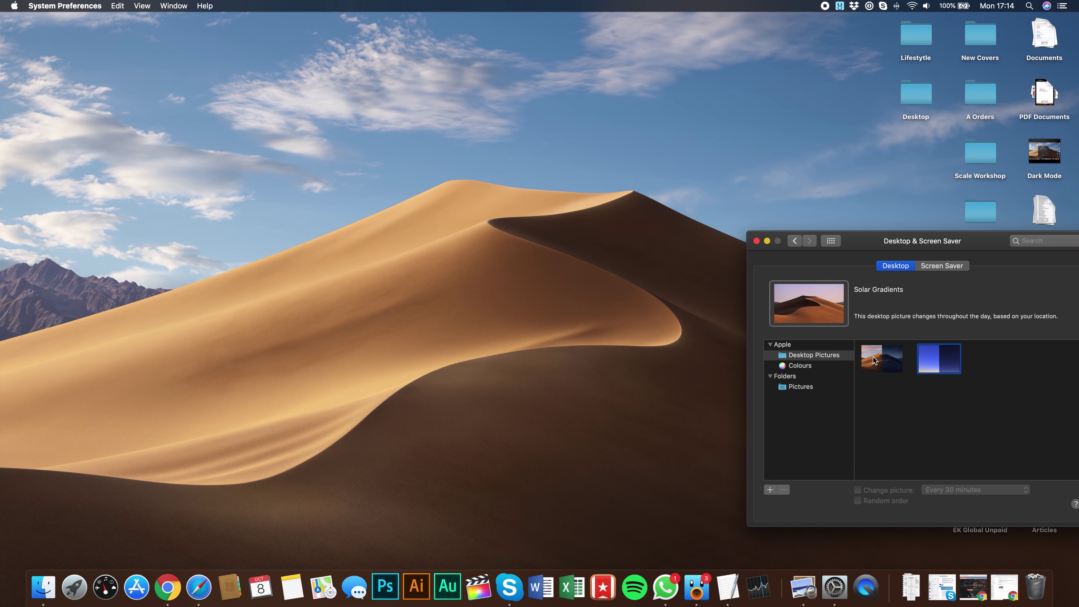
{"action": "left_click", "coordinate": [875, 365]}
{"action": "left_click", "coordinate": [887, 303]}
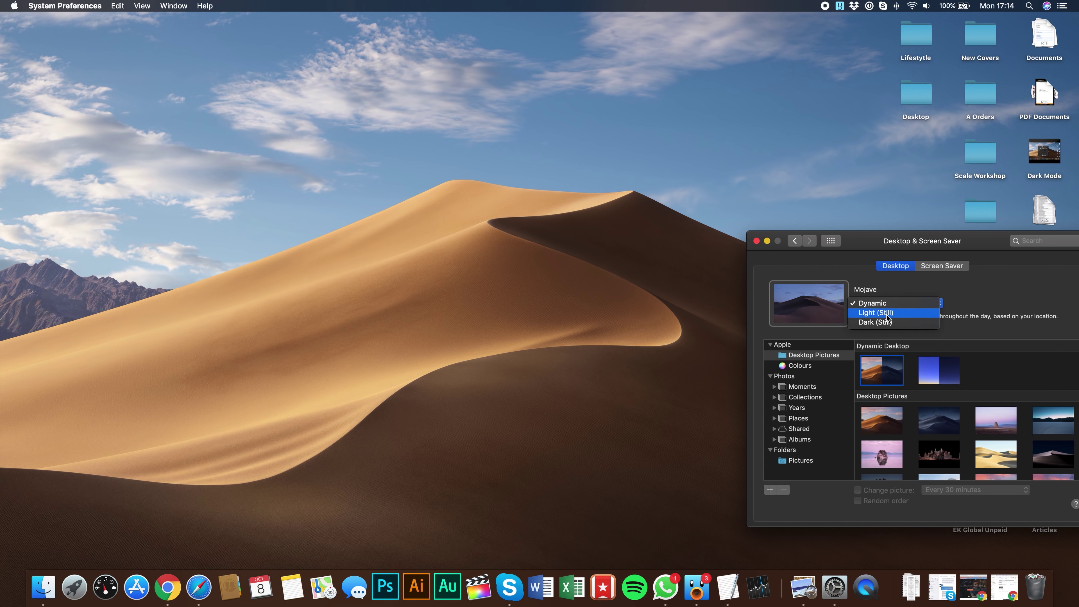
{"action": "left_click", "coordinate": [887, 314]}
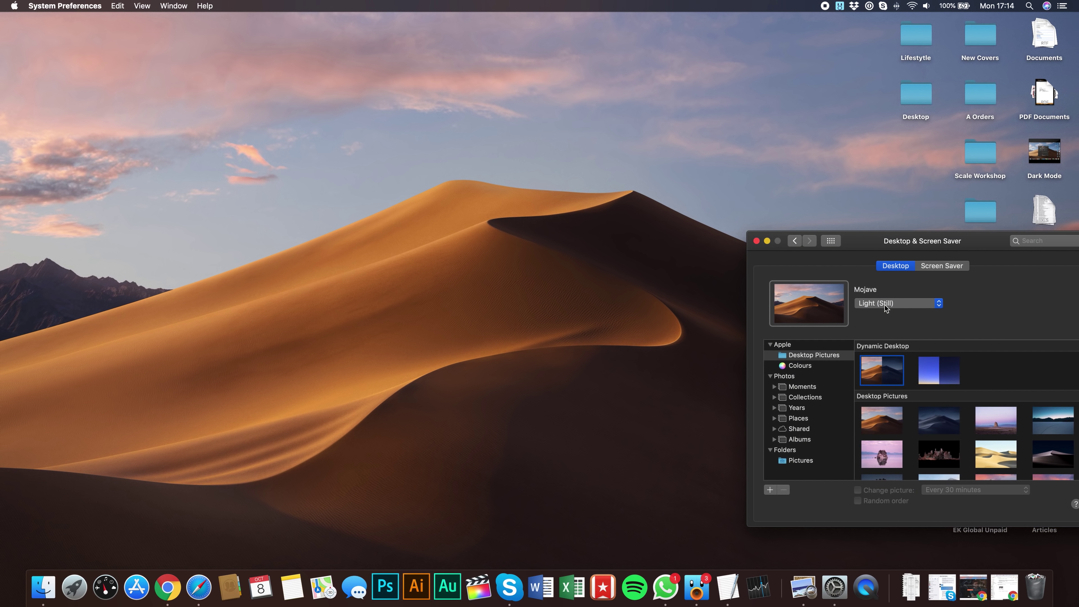
{"action": "left_click", "coordinate": [886, 304]}
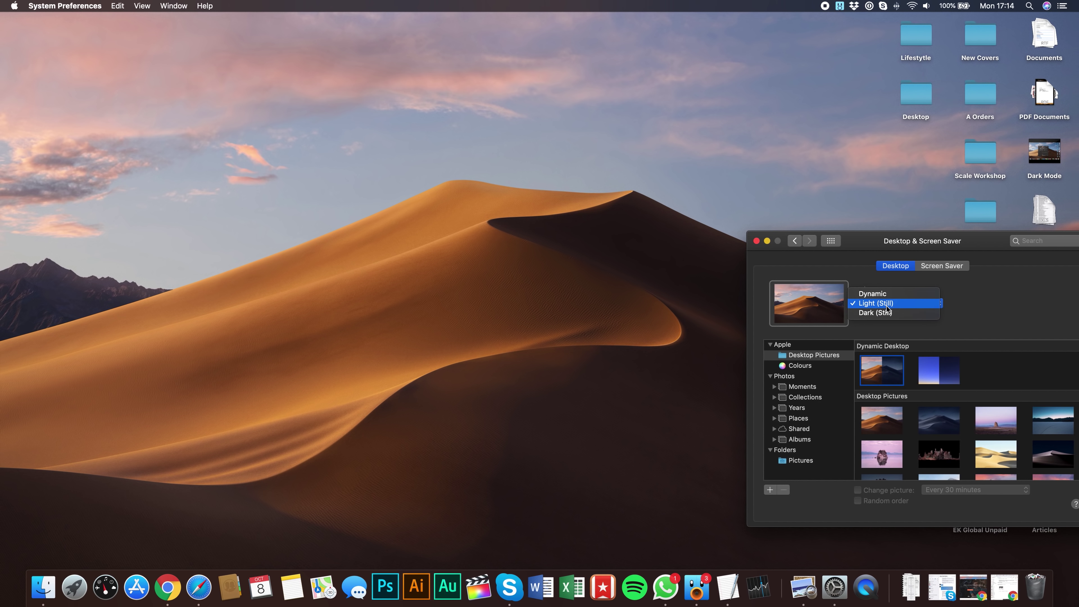
{"action": "left_click", "coordinate": [883, 313]}
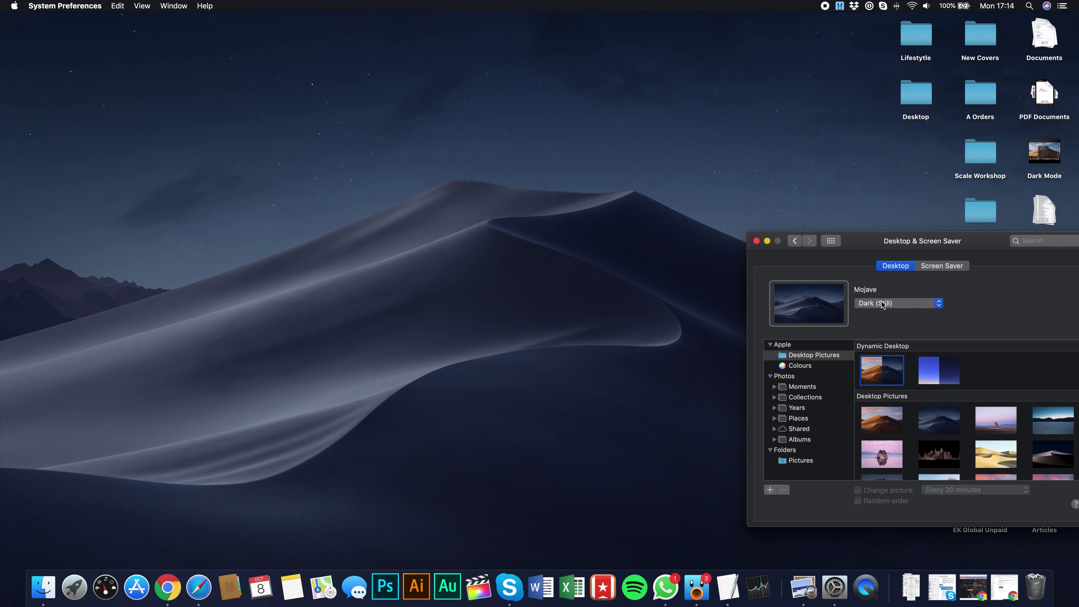
{"action": "left_click", "coordinate": [882, 305]}
{"action": "left_click", "coordinate": [884, 285]}
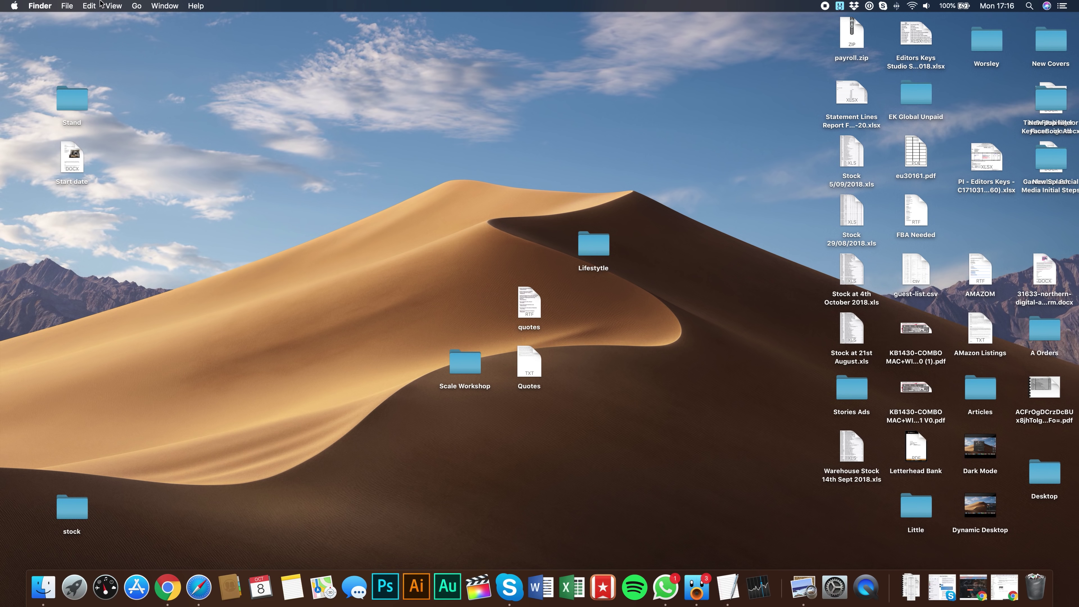
- Turn on Use Stacks, then expand and collapse the PDF Documents, Films and Spreadsheets stacks
{"action": "left_click", "coordinate": [110, 5]}
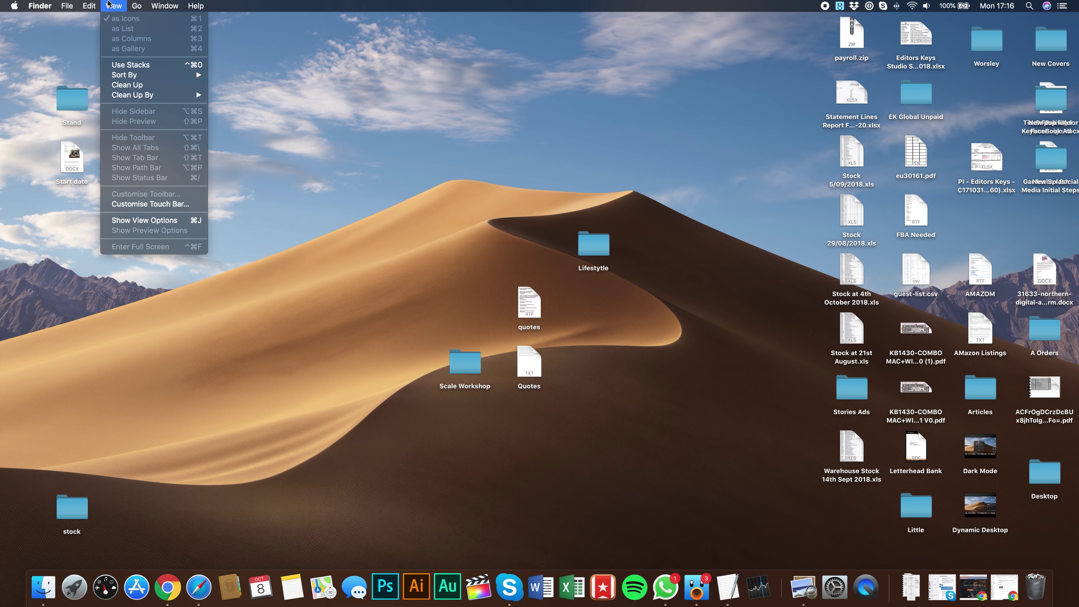
{"action": "left_click", "coordinate": [141, 66]}
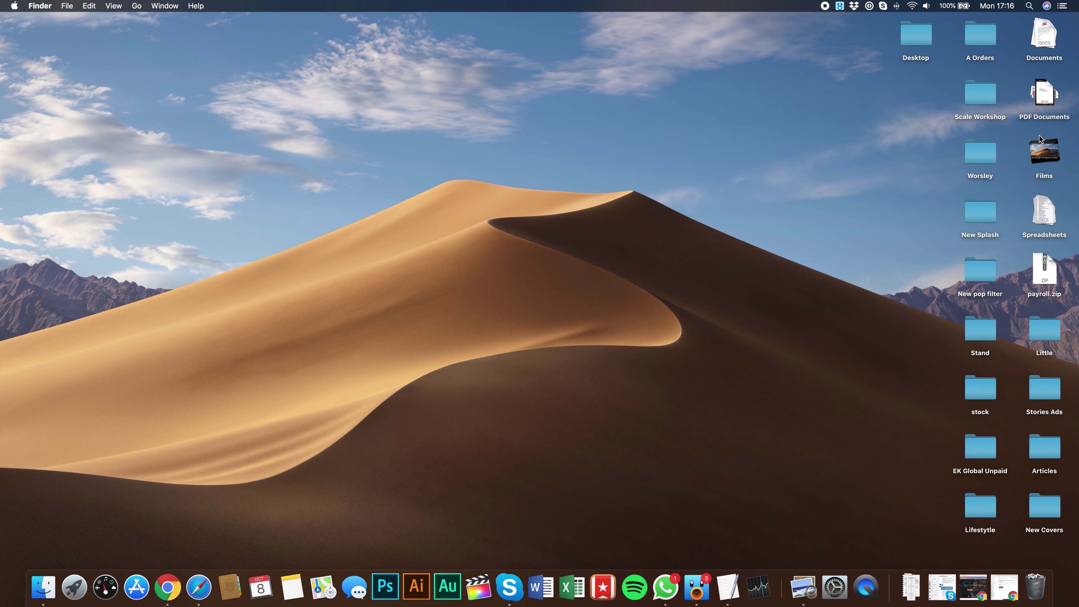
{"action": "left_click", "coordinate": [1044, 101]}
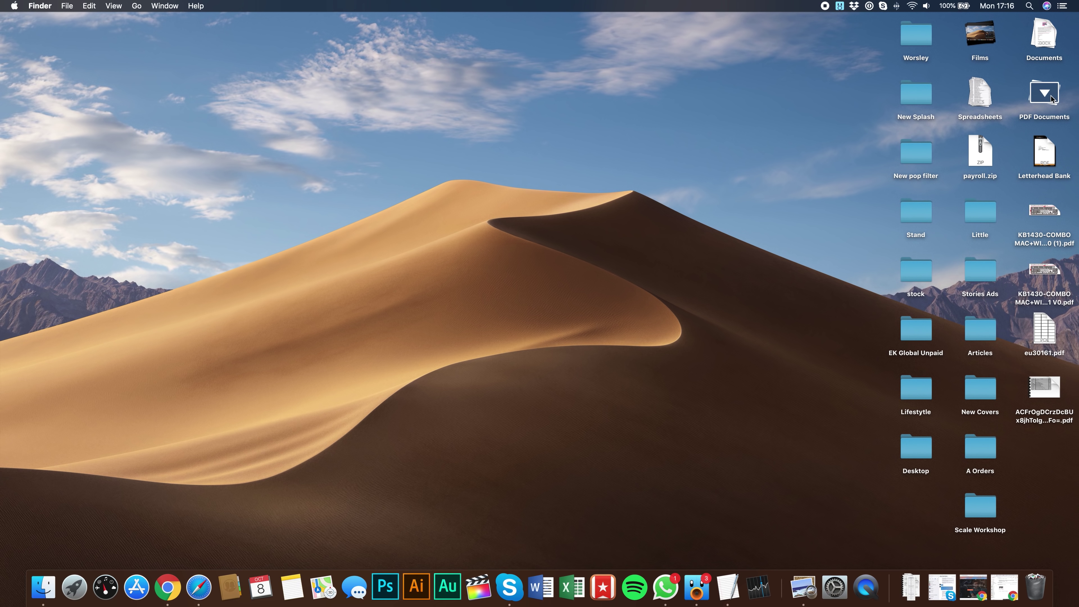
{"action": "left_click", "coordinate": [1052, 99]}
{"action": "left_click", "coordinate": [1043, 157]}
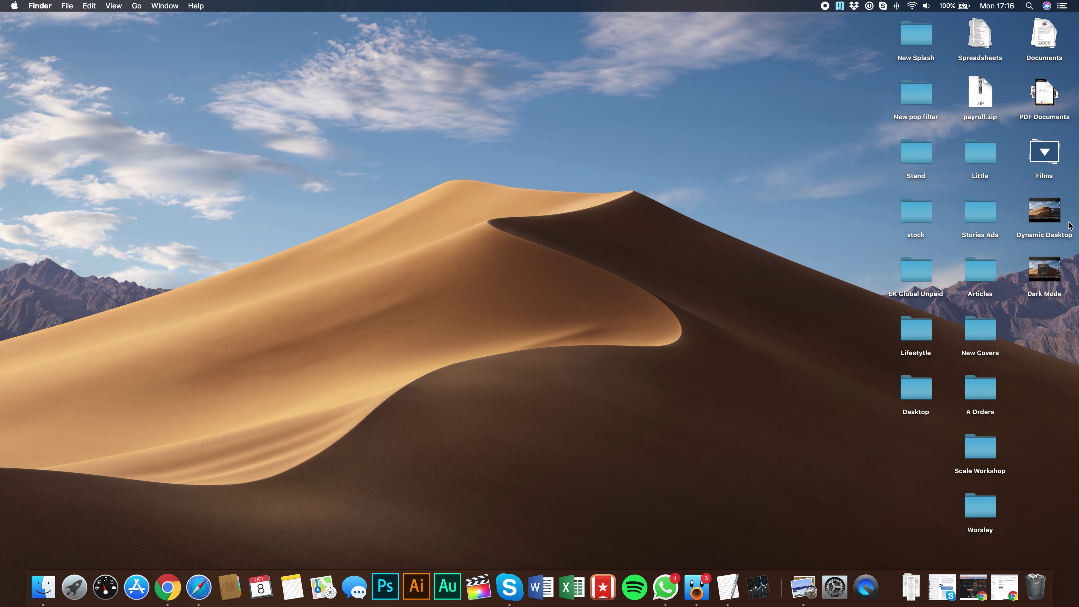
{"action": "left_click", "coordinate": [1046, 147]}
{"action": "left_click", "coordinate": [1037, 205]}
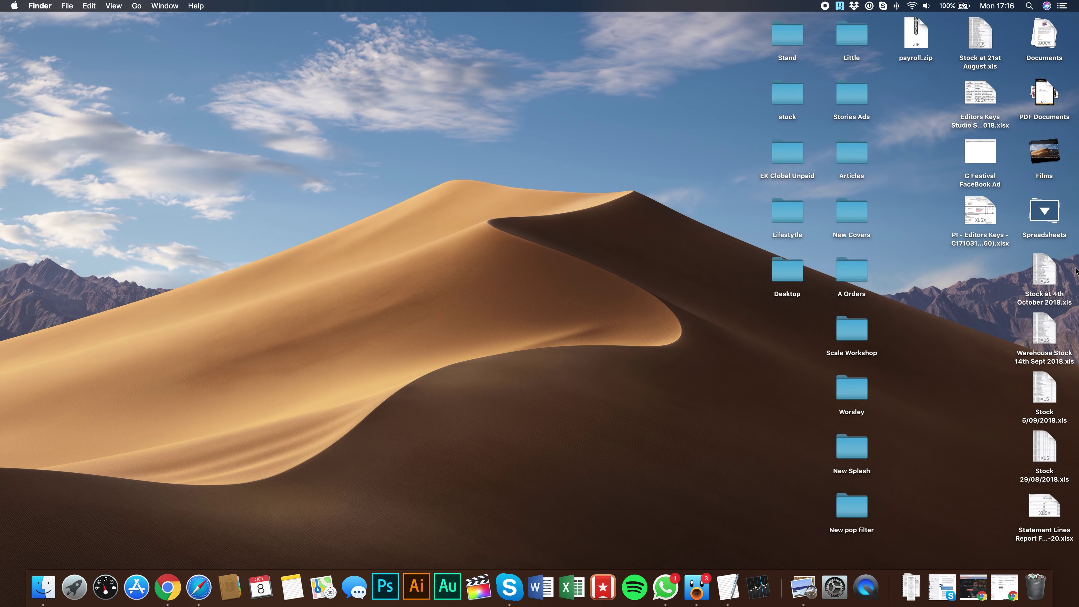
{"action": "left_click", "coordinate": [1048, 216]}
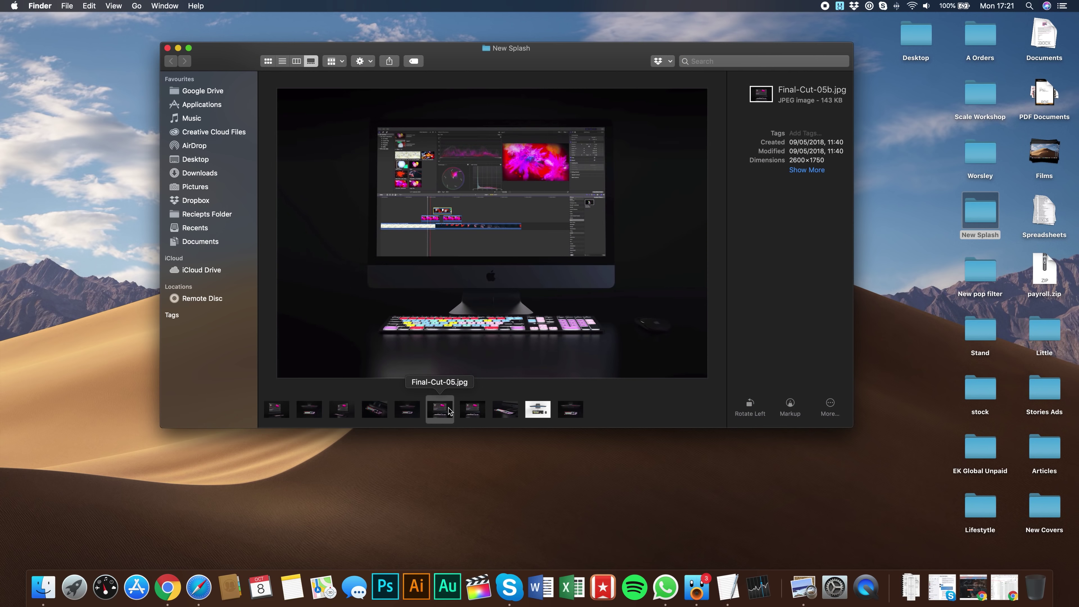
- Go back to Final-Cut-02.jpg in the gallery and tag it 'Final Cut Keyboard'
{"action": "left_click", "coordinate": [406, 412]}
{"action": "left_click", "coordinate": [374, 411]}
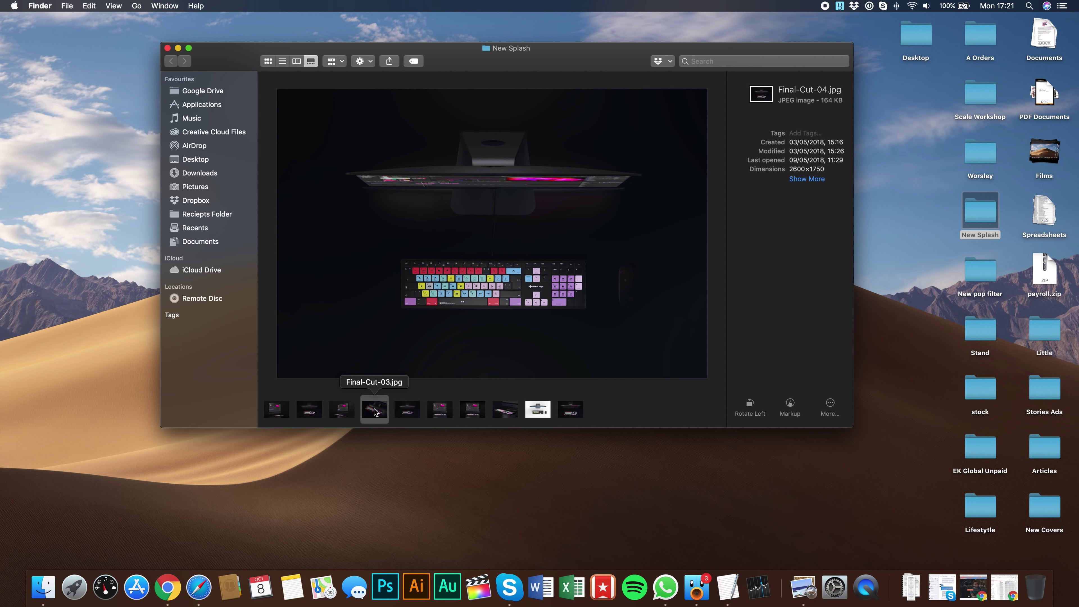
{"action": "left_click", "coordinate": [346, 412]}
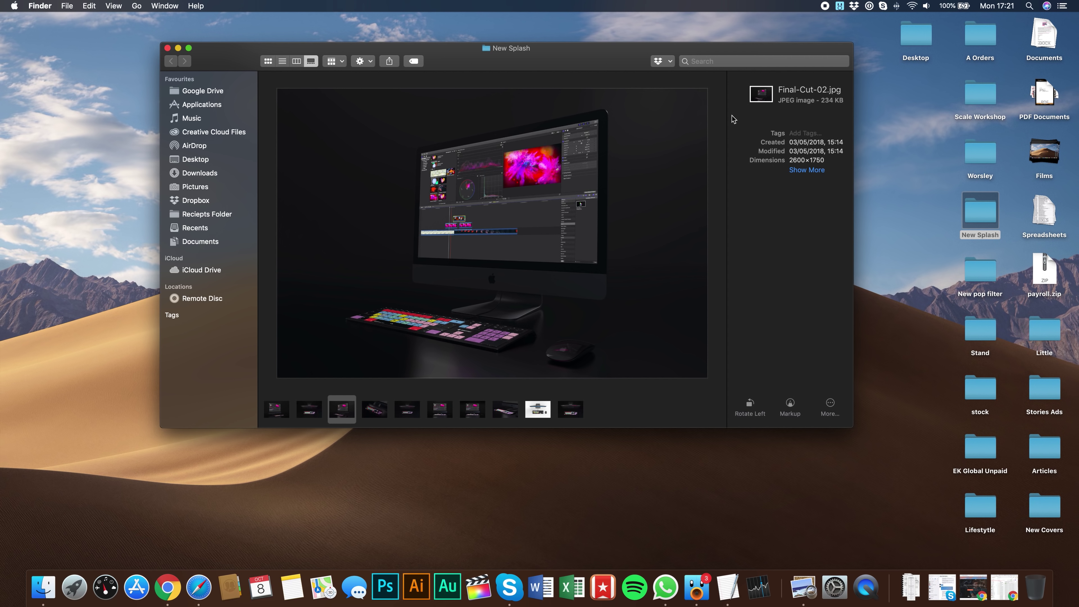
{"action": "left_click", "coordinate": [810, 133]}
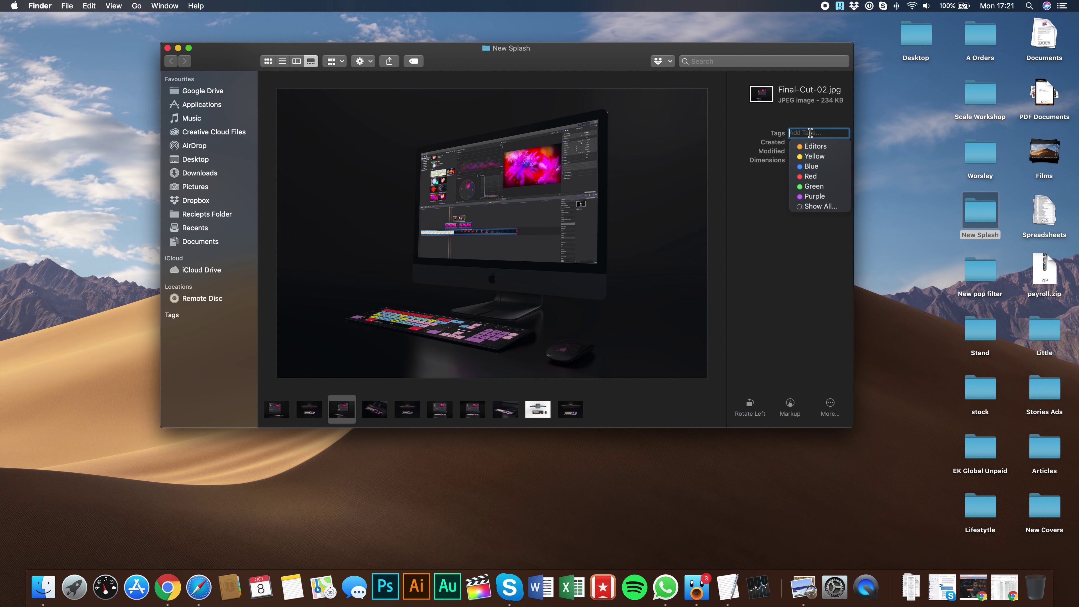
{"action": "type", "text": "Gina"}
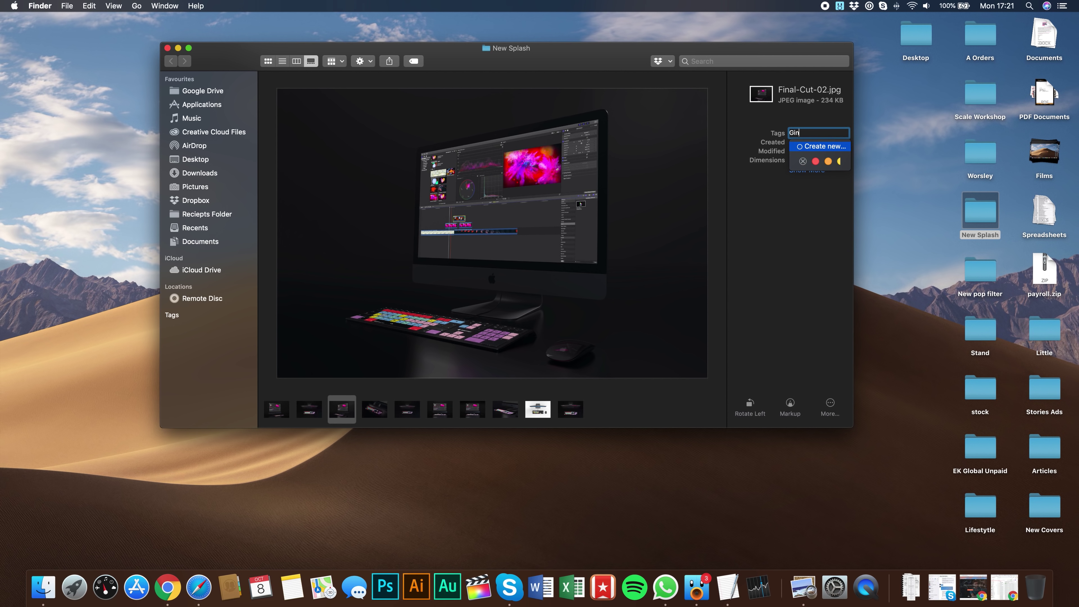
{"action": "key", "text": "BackSpace"}
{"action": "key", "text": "BackSpace"}
{"action": "key", "text": "BackSpace"}
{"action": "type", "text": "Final Cut Keyboard"}
{"action": "key", "text": "Return"}
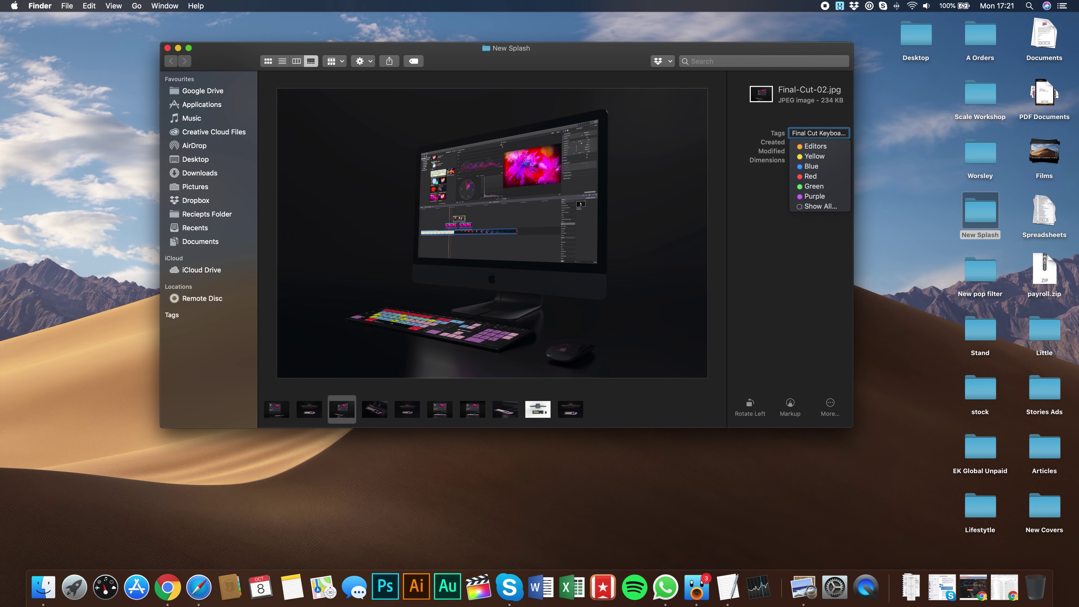
{"action": "left_click", "coordinate": [778, 180]}
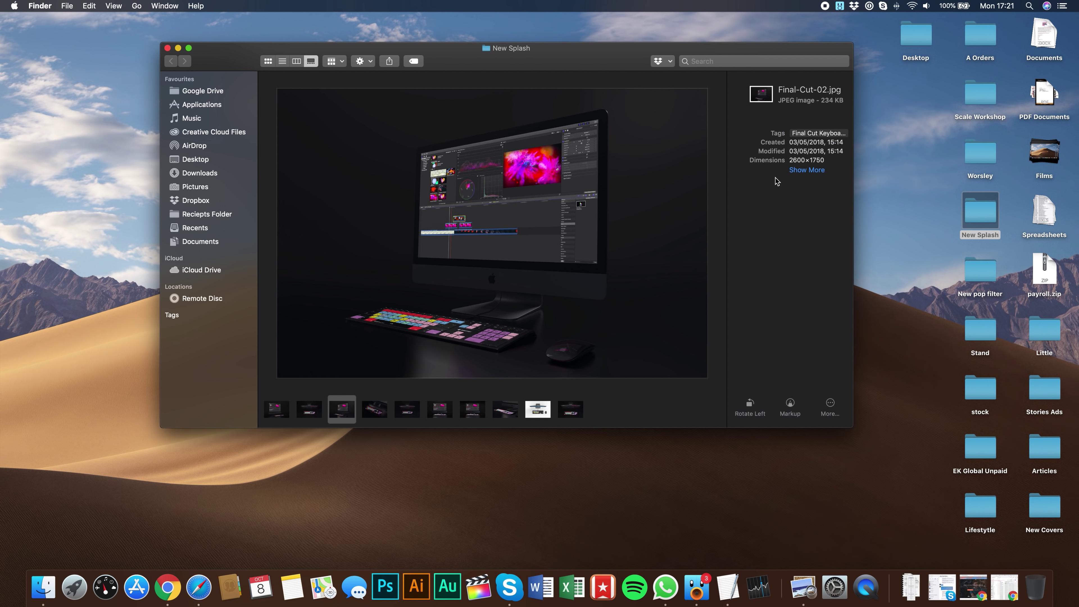
- Show the image's extra metadata, then move the gallery to Final-Cut-06.jpg
{"action": "left_click", "coordinate": [818, 170]}
{"action": "left_click", "coordinate": [559, 410]}
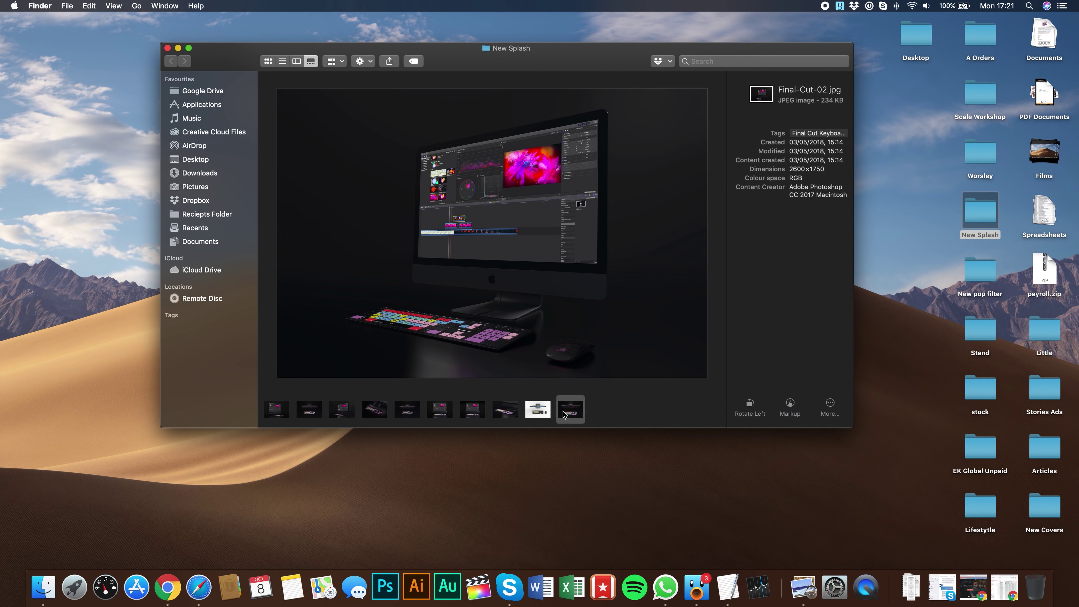
{"action": "left_click", "coordinate": [536, 413]}
{"action": "left_click", "coordinate": [506, 412]}
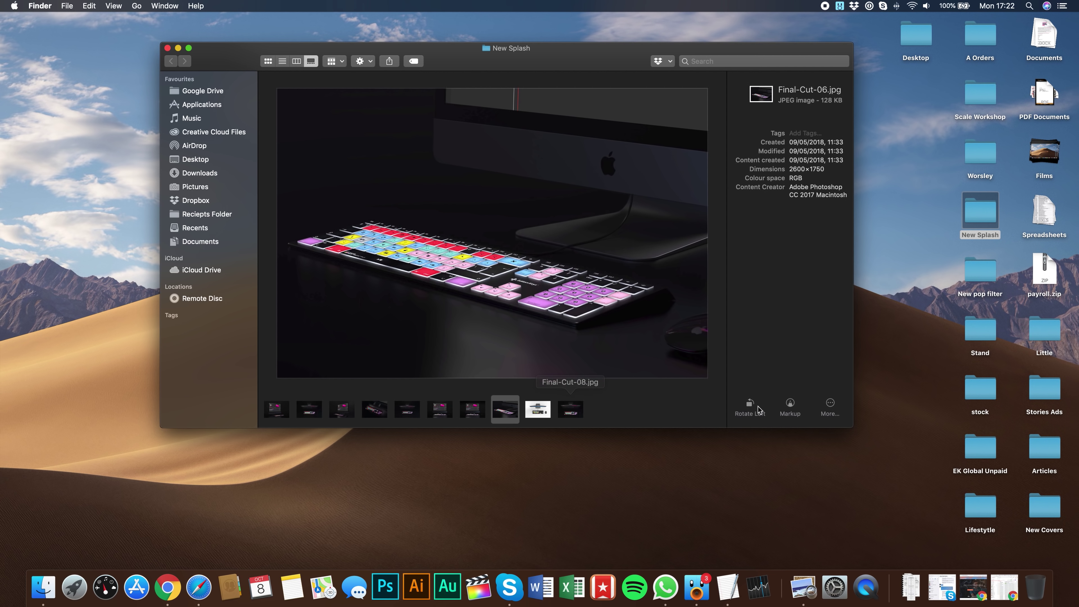
- Rotate Final-Cut-06.jpg left four quarter turns back to upright and reveal more quick actions
{"action": "left_click", "coordinate": [750, 405]}
{"action": "left_click", "coordinate": [749, 405]}
{"action": "left_click", "coordinate": [750, 405]}
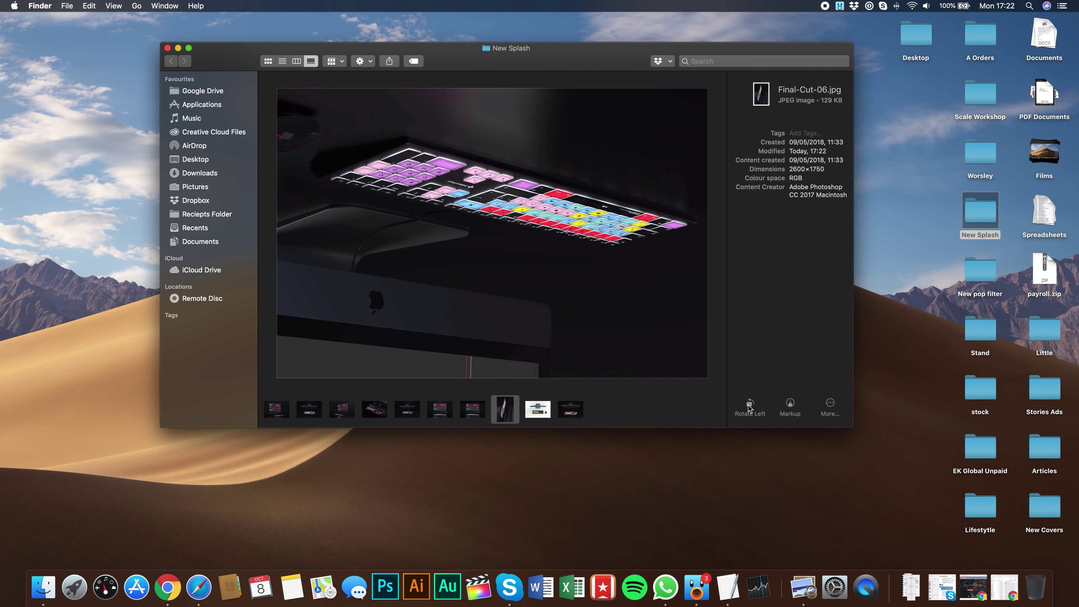
{"action": "left_click", "coordinate": [750, 404]}
{"action": "left_click", "coordinate": [831, 403]}
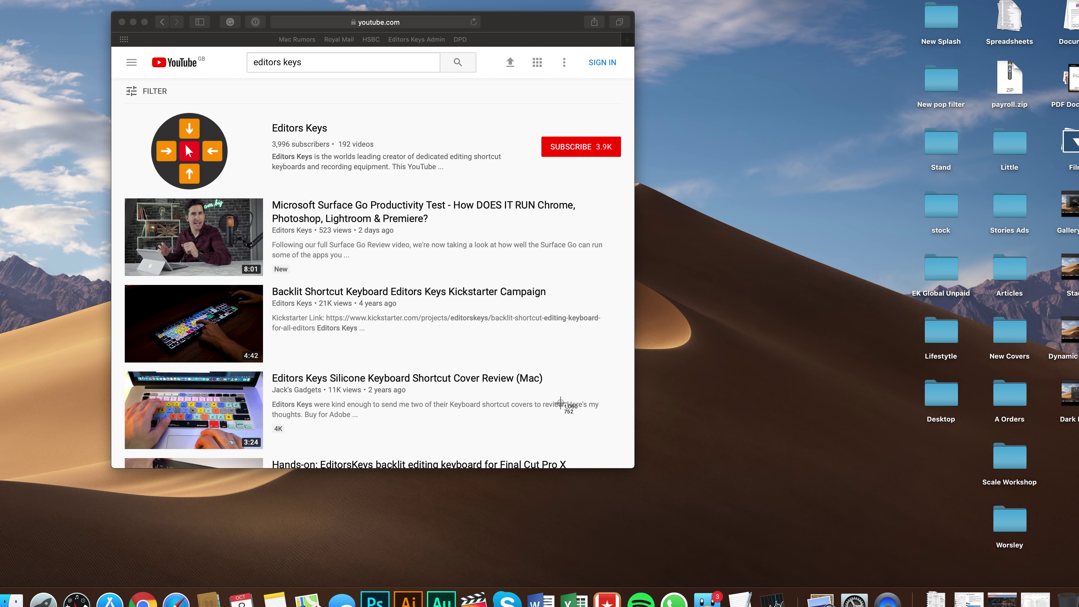
- Capture the browser window area and sketch a circle around the channel info and first two titles, plus two arrows
{"action": "left_click_drag", "start_coordinate": [71, 1], "coordinate": [711, 543]}
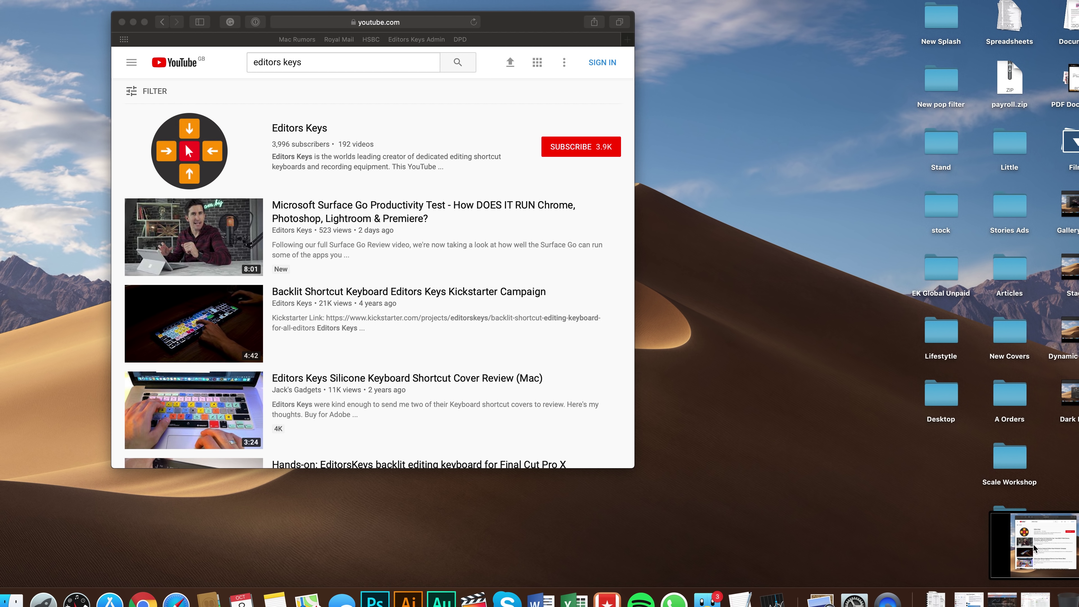
{"action": "left_click", "coordinate": [1034, 548]}
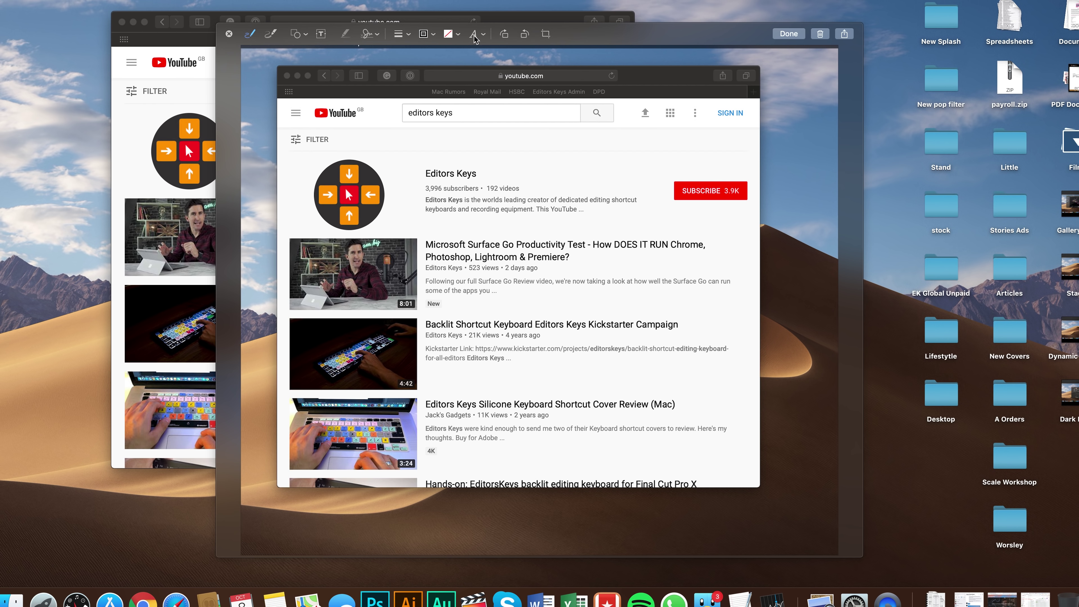
{"action": "left_click", "coordinate": [270, 34]}
{"action": "left_click_drag", "start_coordinate": [590, 209], "coordinate": [574, 214]}
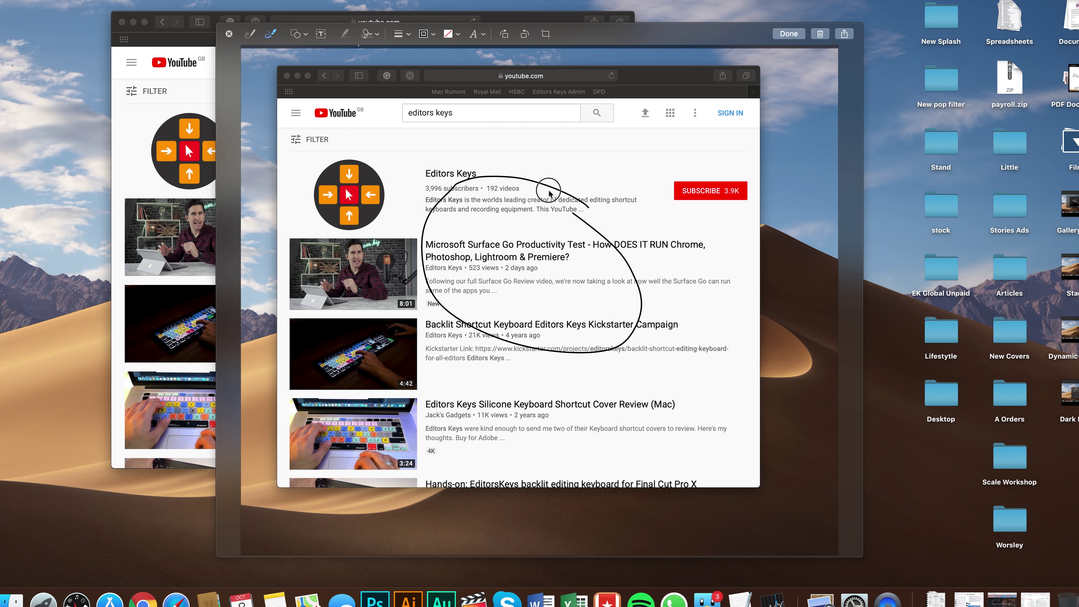
{"action": "mouse_move", "coordinate": [701, 325]}
{"action": "left_mouse_down"}
{"action": "mouse_move", "coordinate": [650, 314]}
{"action": "mouse_move", "coordinate": [692, 279]}
{"action": "left_mouse_up"}
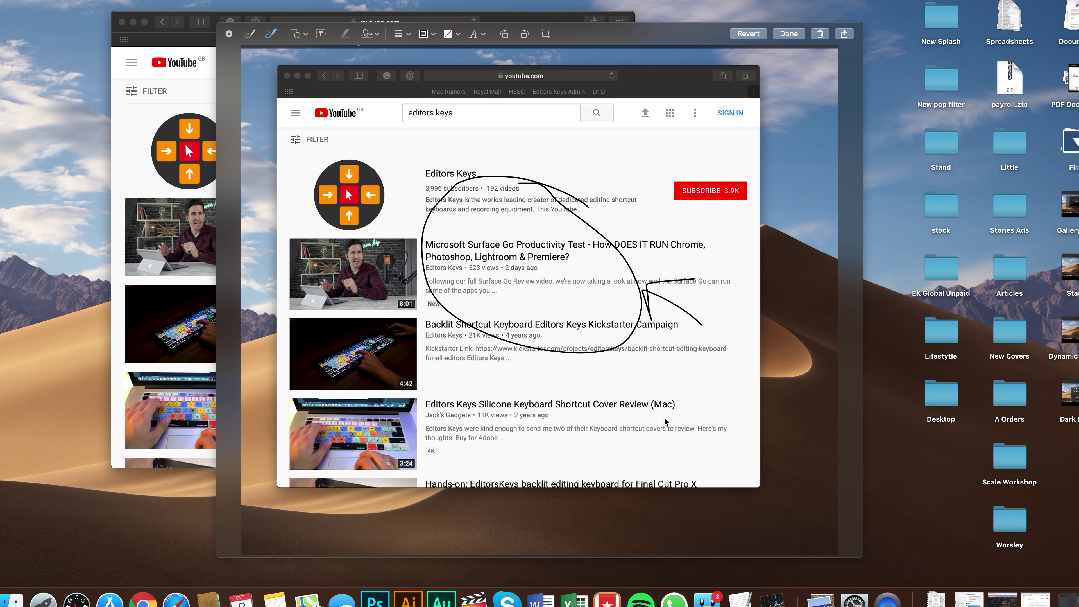
{"action": "mouse_move", "coordinate": [716, 377]}
{"action": "left_mouse_down"}
{"action": "mouse_move", "coordinate": [644, 415]}
{"action": "mouse_move", "coordinate": [624, 396]}
{"action": "left_mouse_up"}
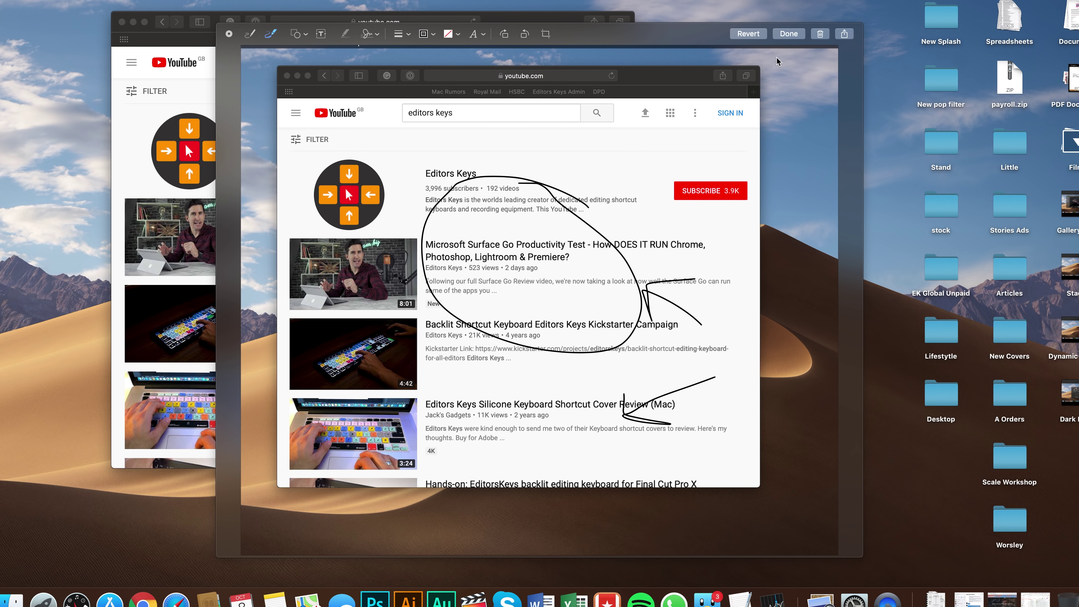
- Look at the sharing options without sharing, then save the marked-up screenshot to the desktop
{"action": "left_click", "coordinate": [845, 36]}
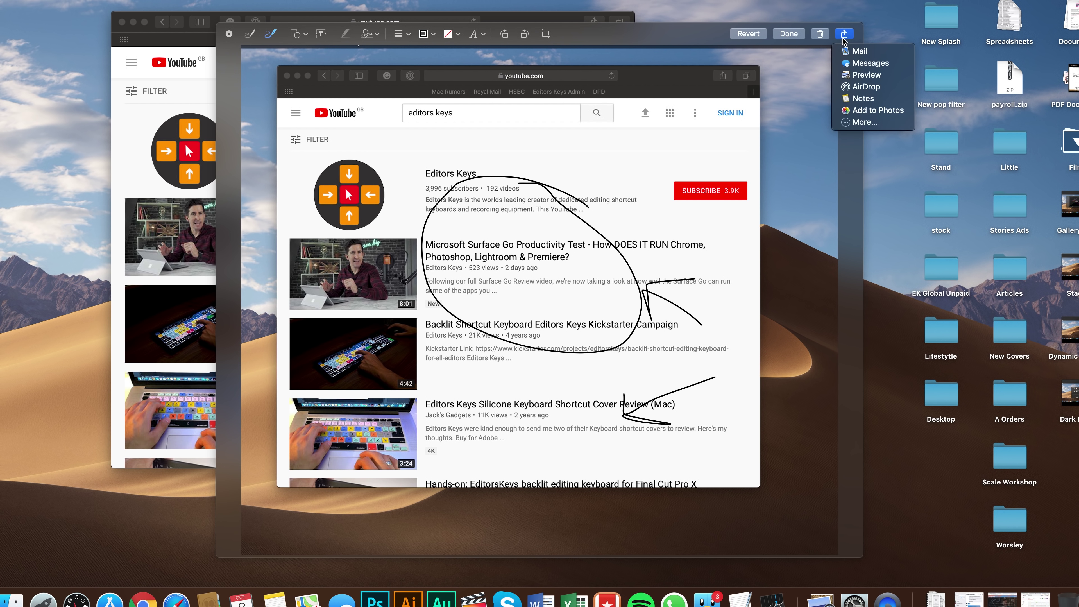
{"action": "left_click", "coordinate": [849, 39]}
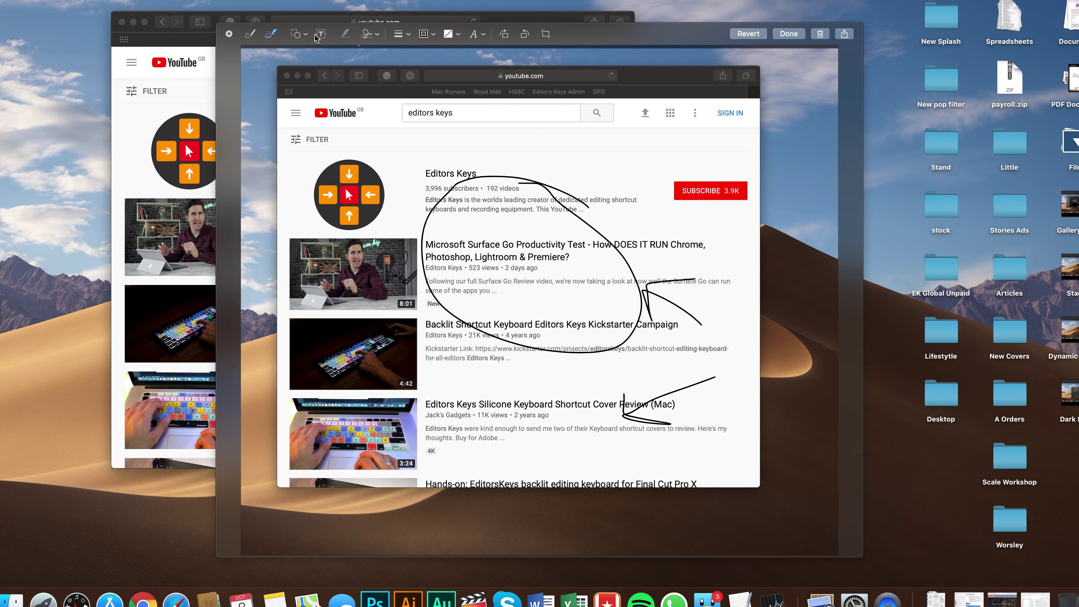
{"action": "left_click", "coordinate": [780, 37]}
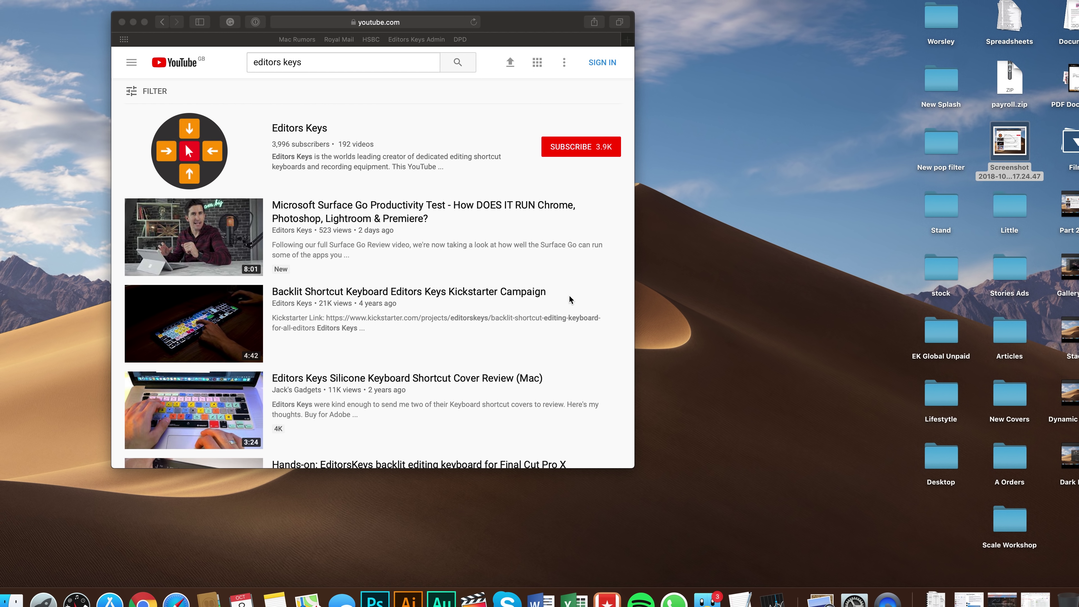
- With Shift-Command-5, try the entire-screen and window modes, check Options, then take a 5-second capture of the selected area
{"action": "key", "text": "super+shift+5"}
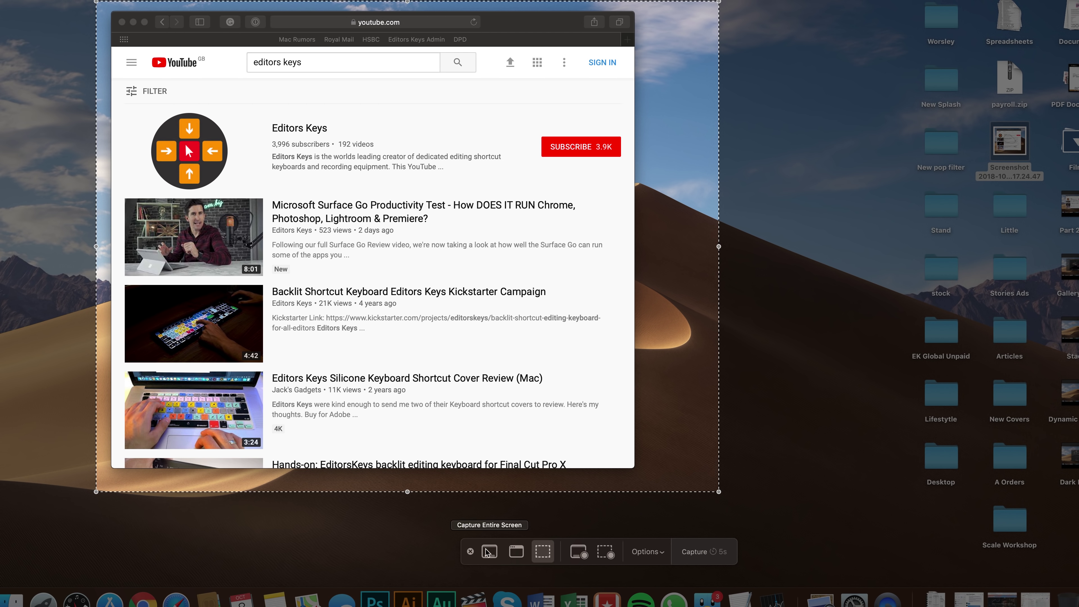
{"action": "left_click", "coordinate": [489, 552]}
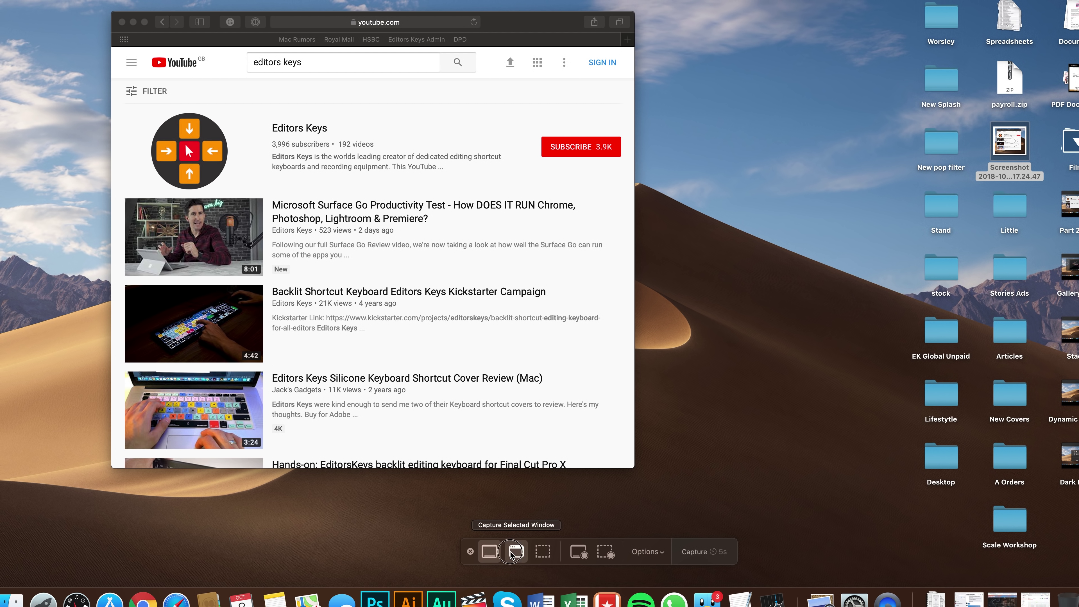
{"action": "left_click", "coordinate": [515, 552]}
{"action": "left_click", "coordinate": [543, 552]}
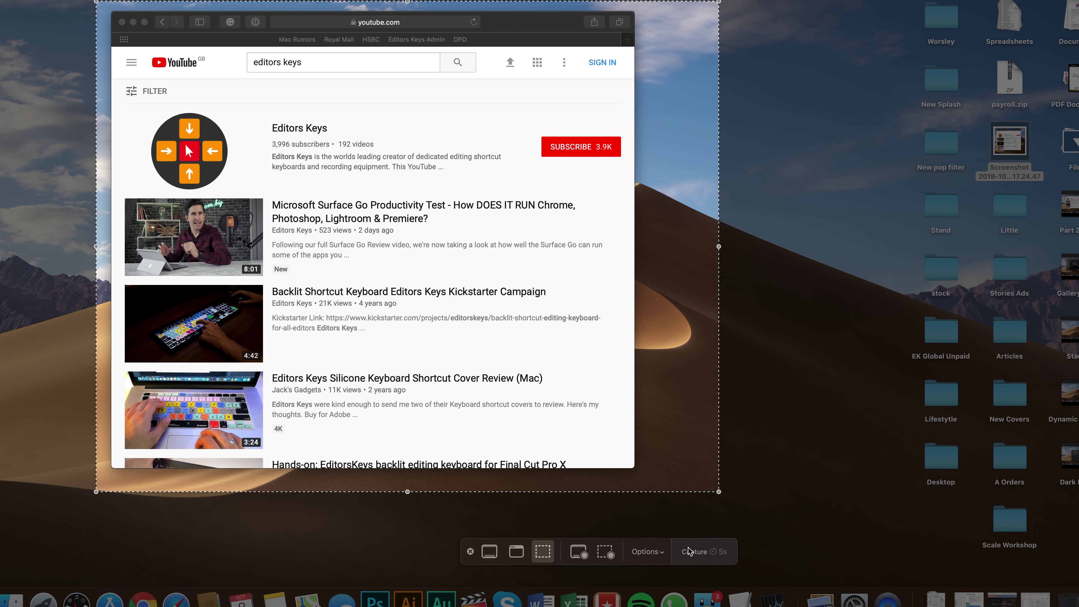
{"action": "left_click", "coordinate": [669, 552]}
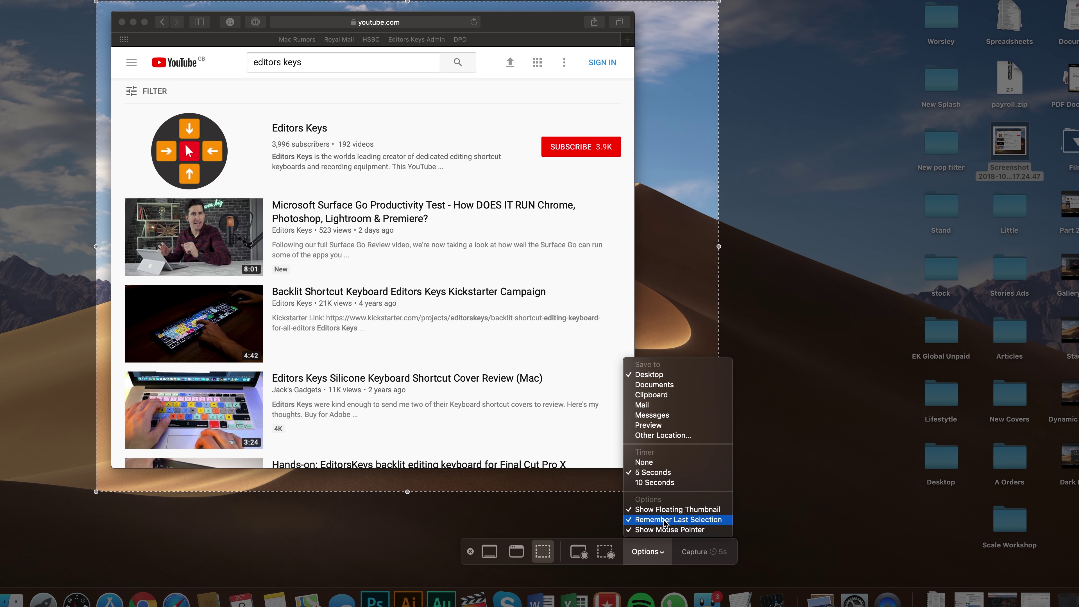
{"action": "left_click", "coordinate": [650, 552]}
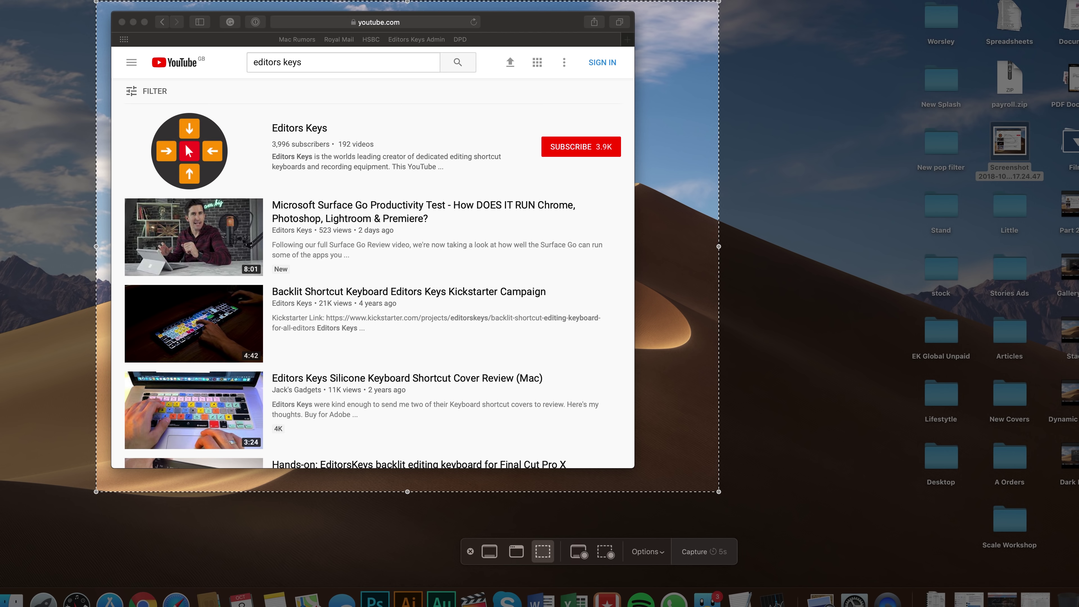
{"action": "left_click", "coordinate": [693, 552]}
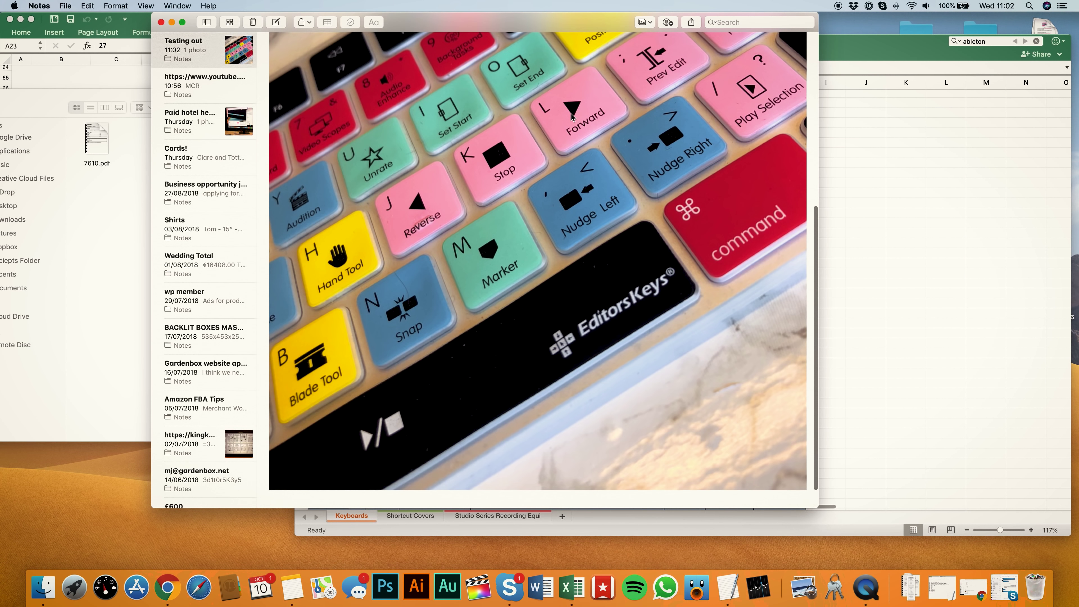
- Scroll the Testing out note to view the inserted EditorsKeys keyboard photo
{"action": "scroll", "coordinate": [572, 121], "scroll_direction": "up", "scroll_amount": 6}
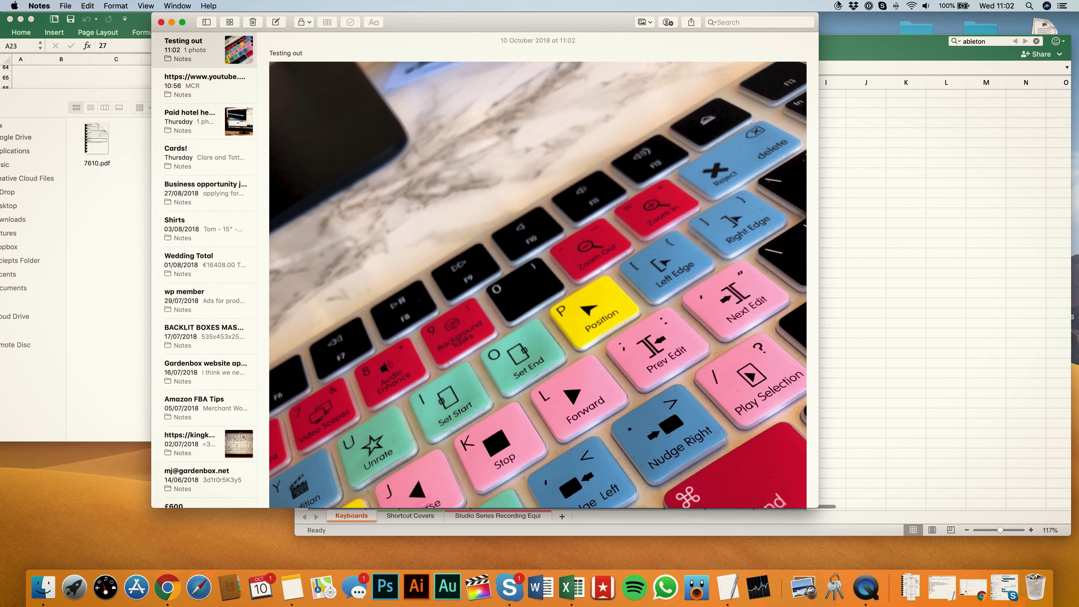